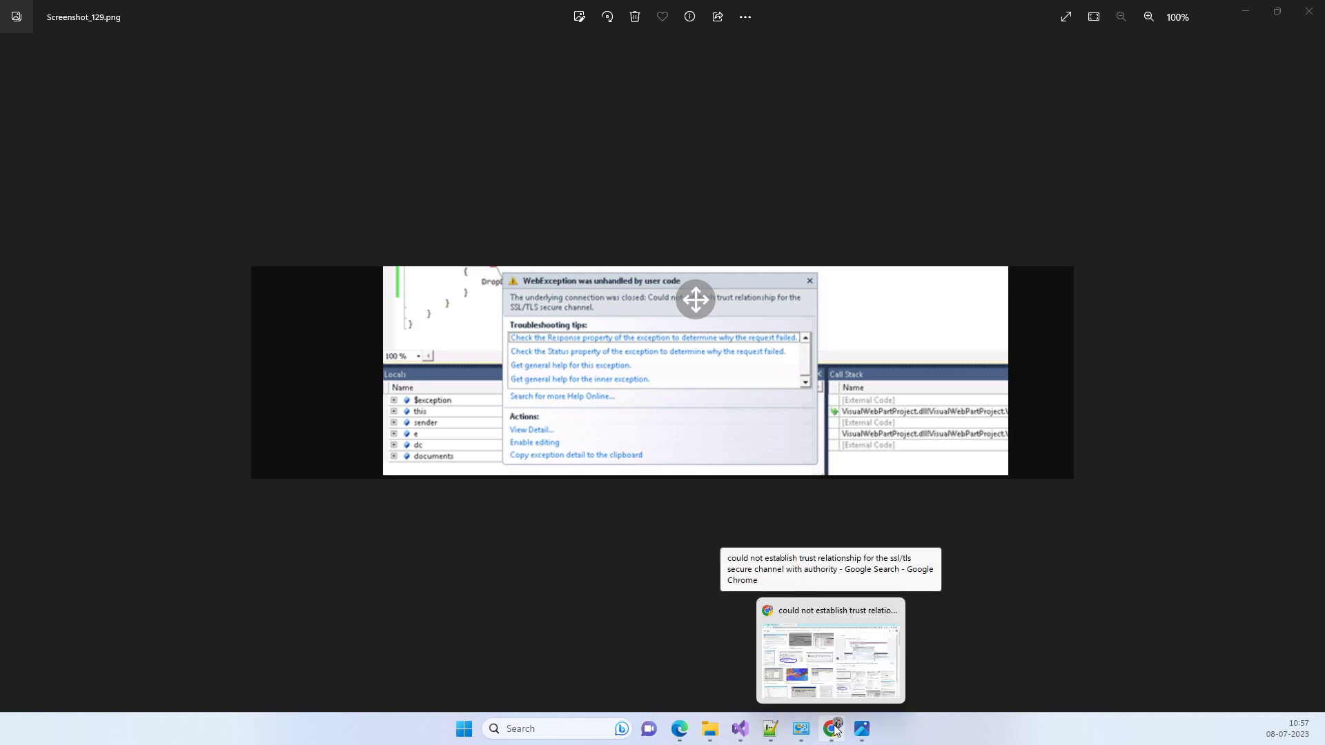
- Review the controller's Index and About actions, briefly checking the error screenshot again
click(742, 728)
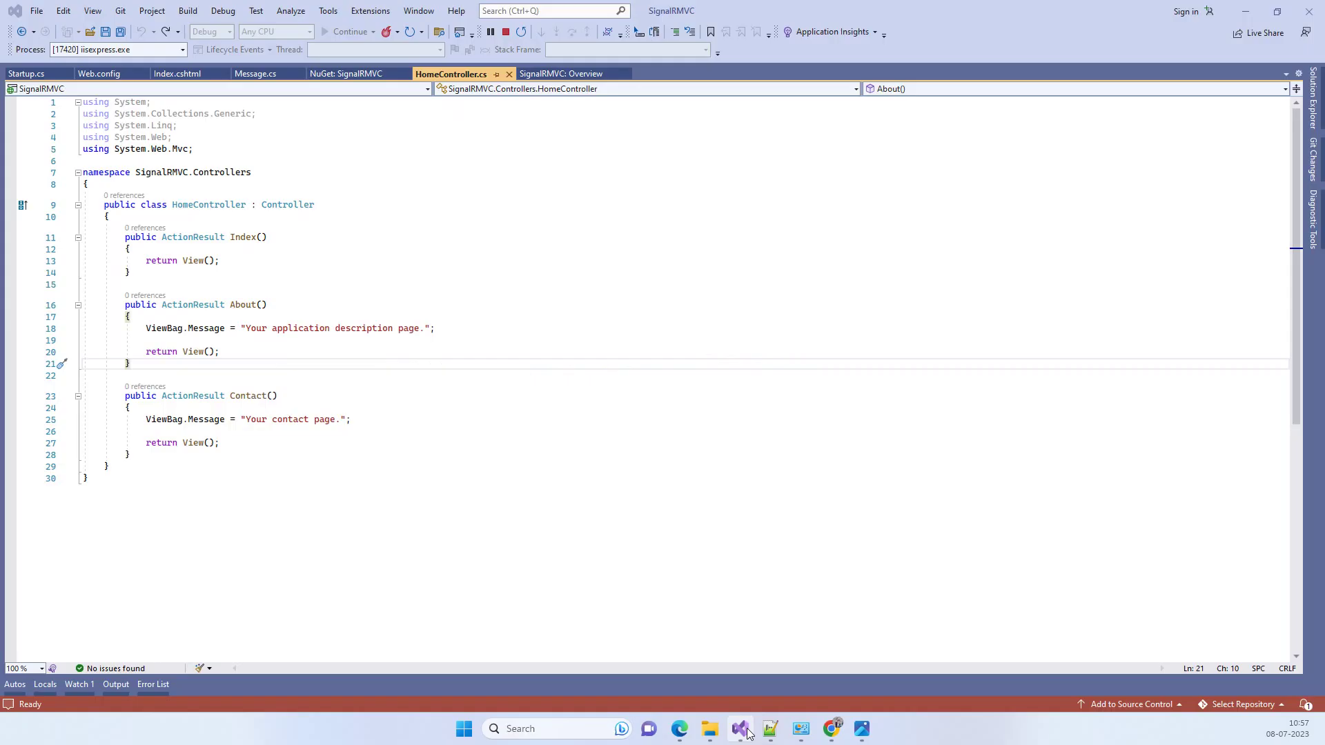
click(499, 304)
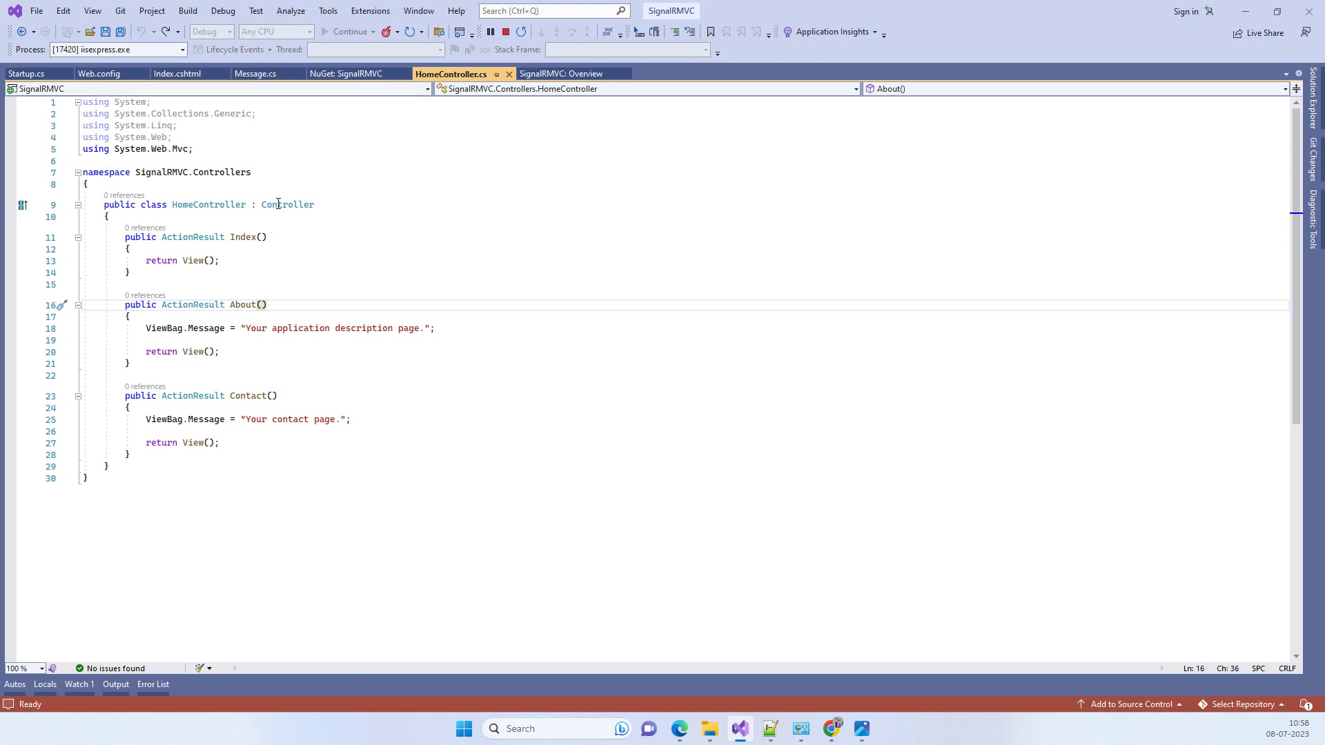
click(584, 272)
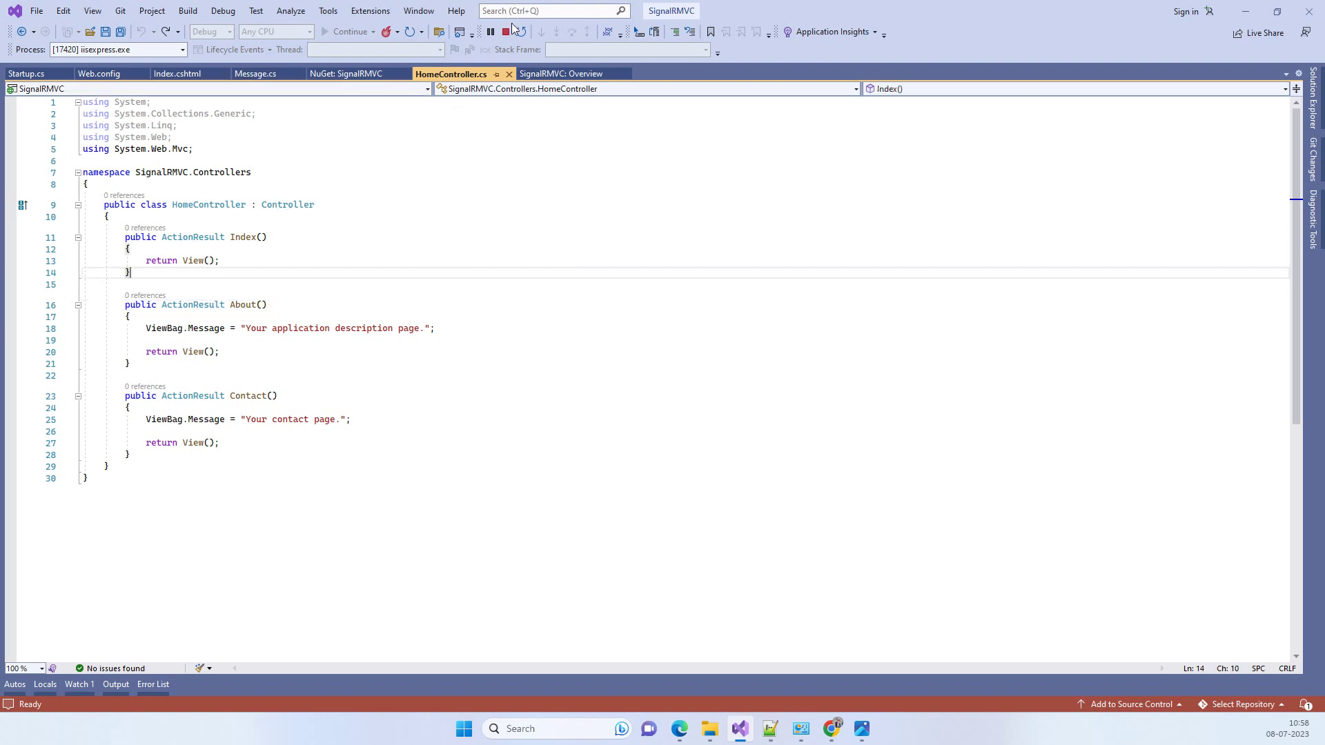
click(861, 730)
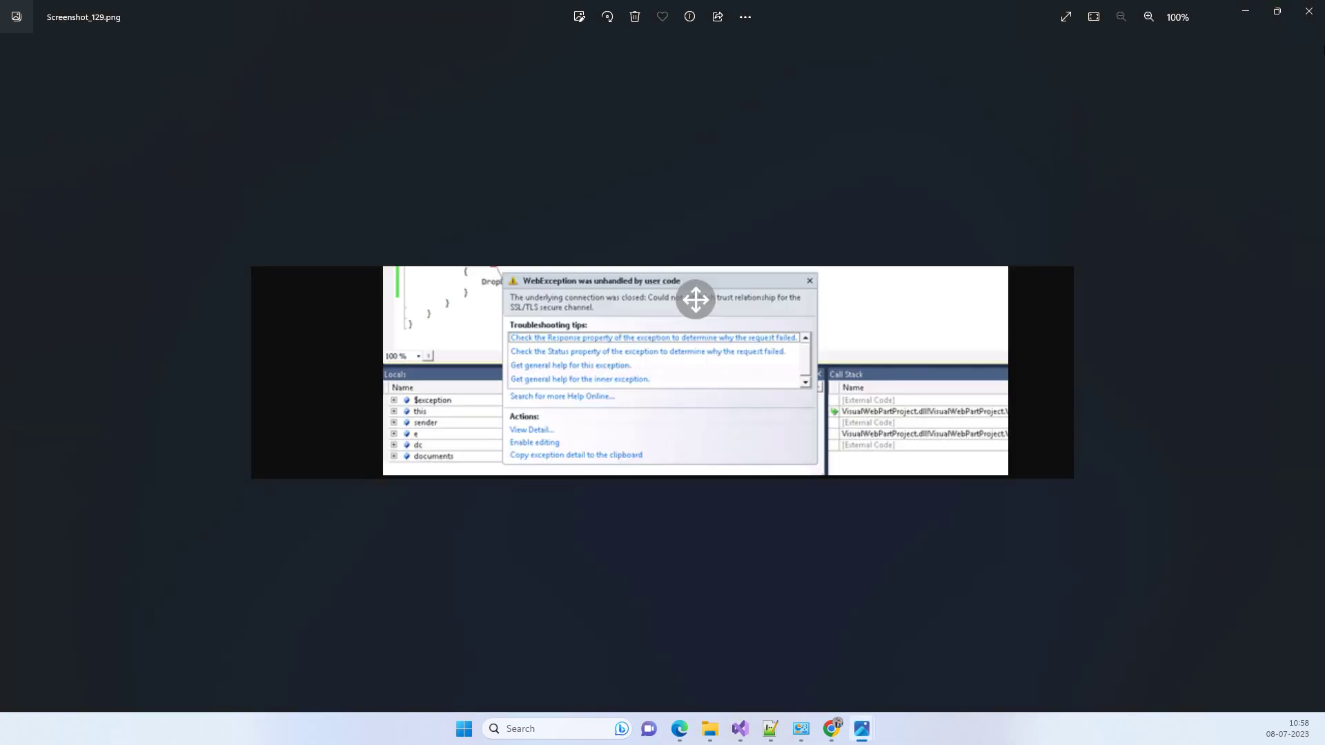
click(1277, 11)
click(861, 728)
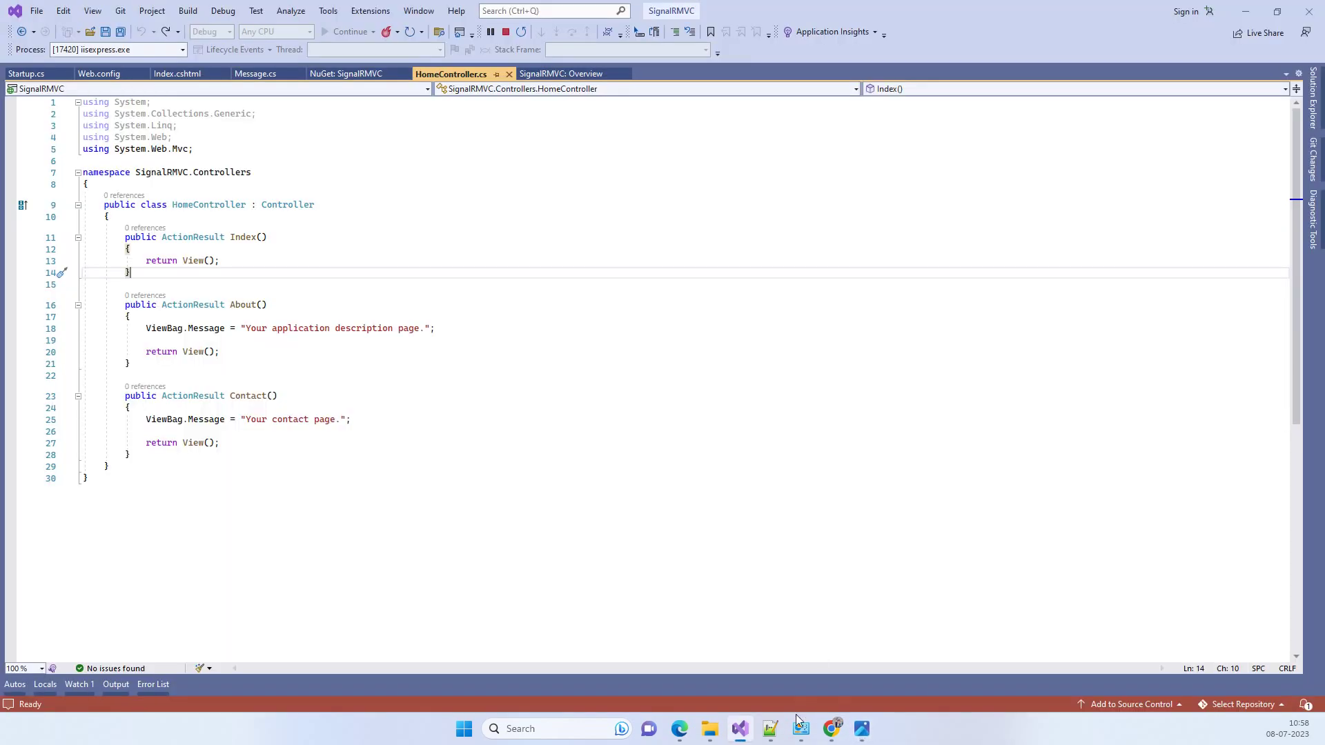
- In Chrome, close the trust-error search tab and open the localhost connection security details
click(830, 729)
click(92, 12)
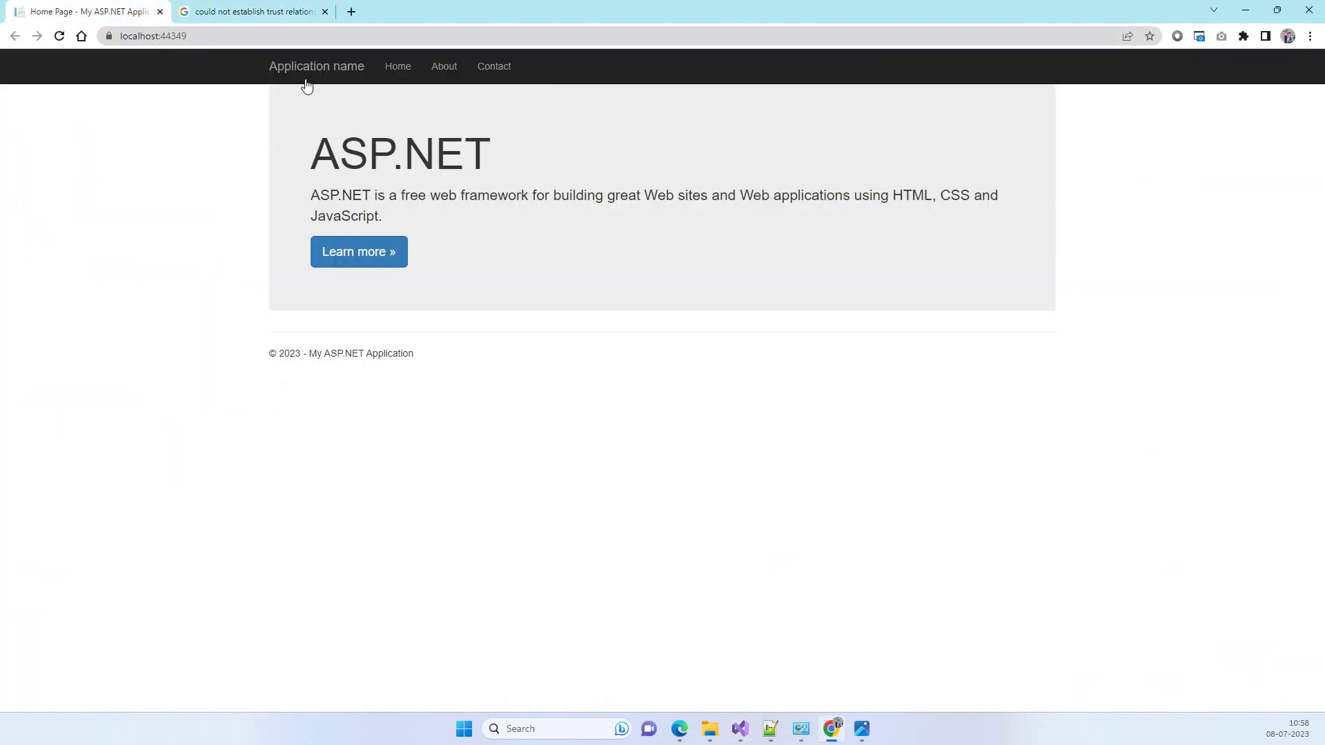
middle_click(278, 17)
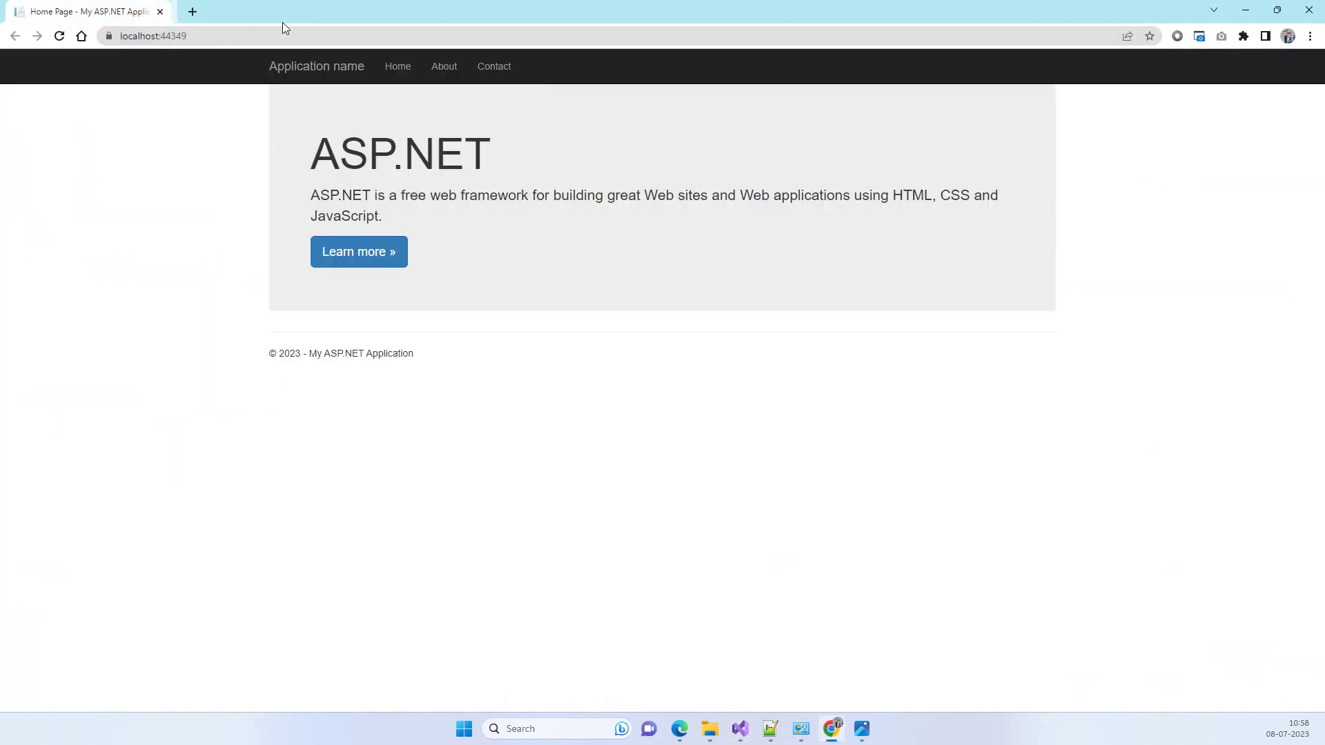
click(110, 36)
click(187, 95)
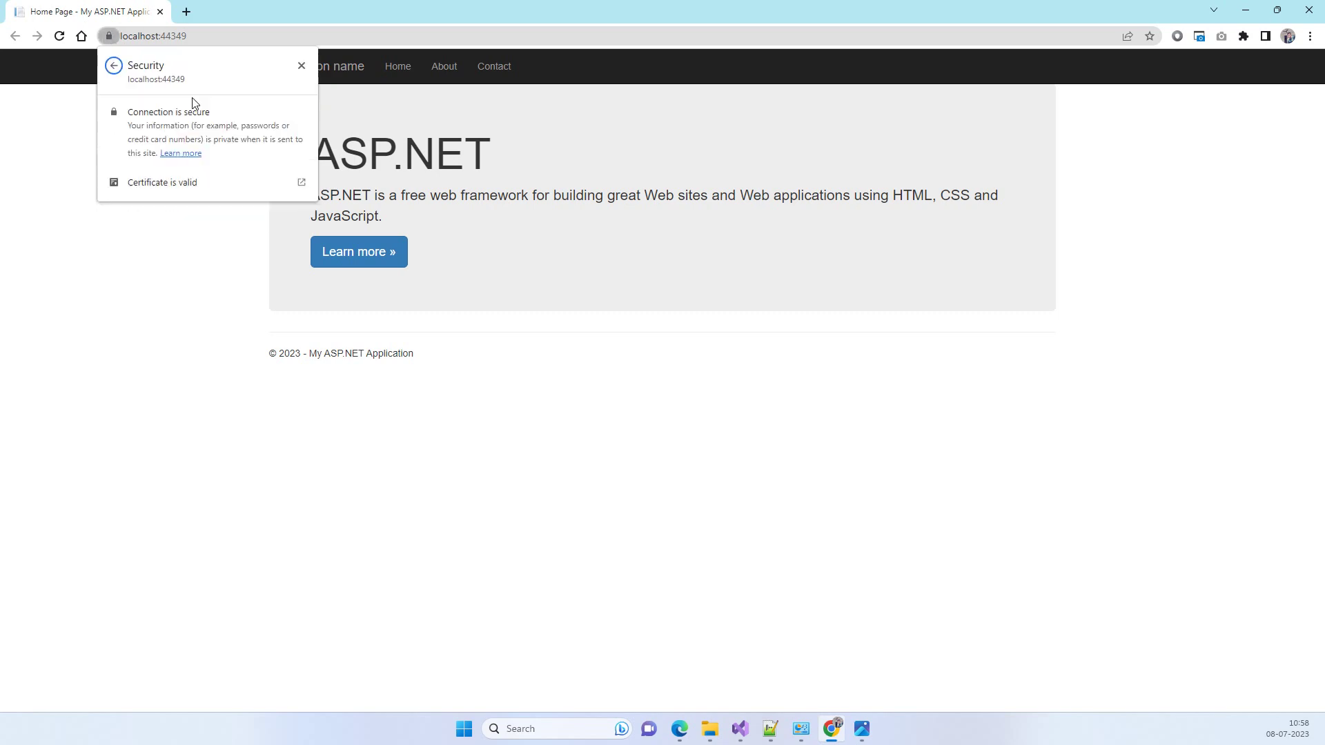
- Open the localhost certificate, highlight its Expires On date of June 17, 2027, then close it
click(177, 184)
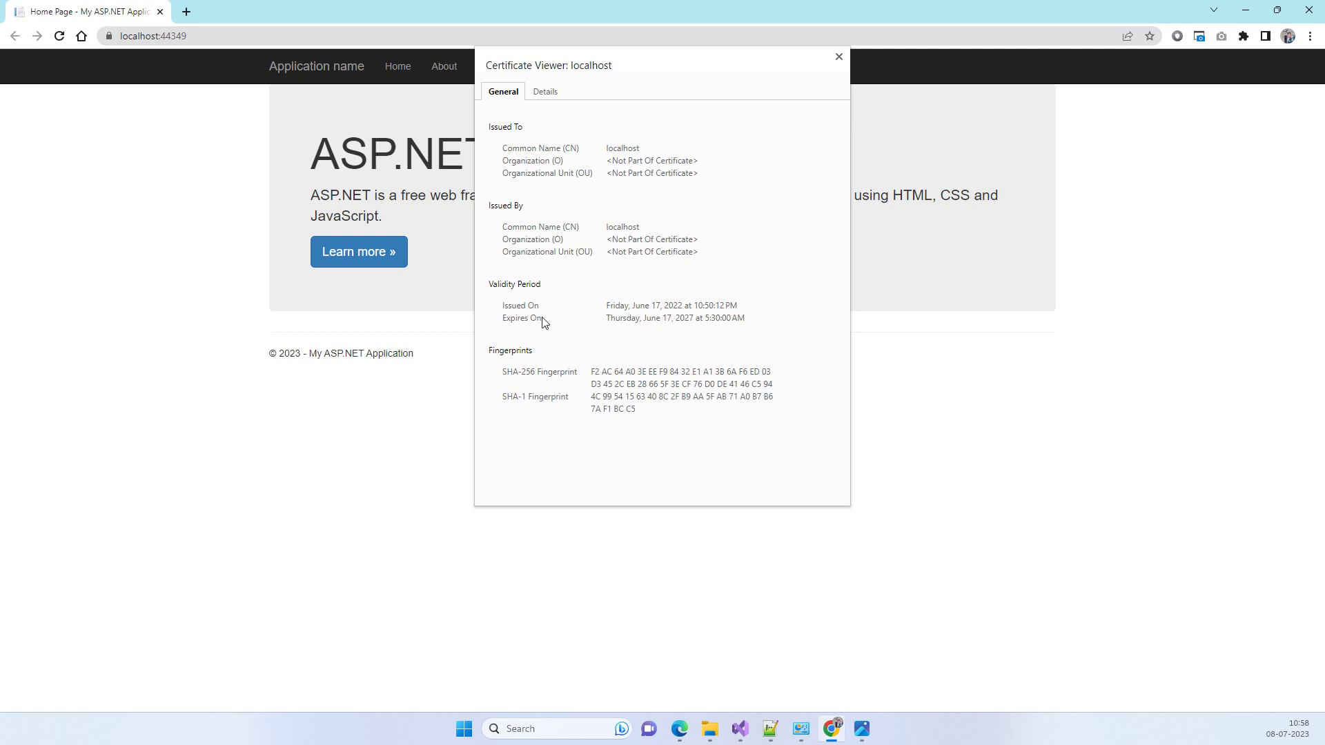
drag(542, 319, 501, 319)
drag(603, 318, 761, 330)
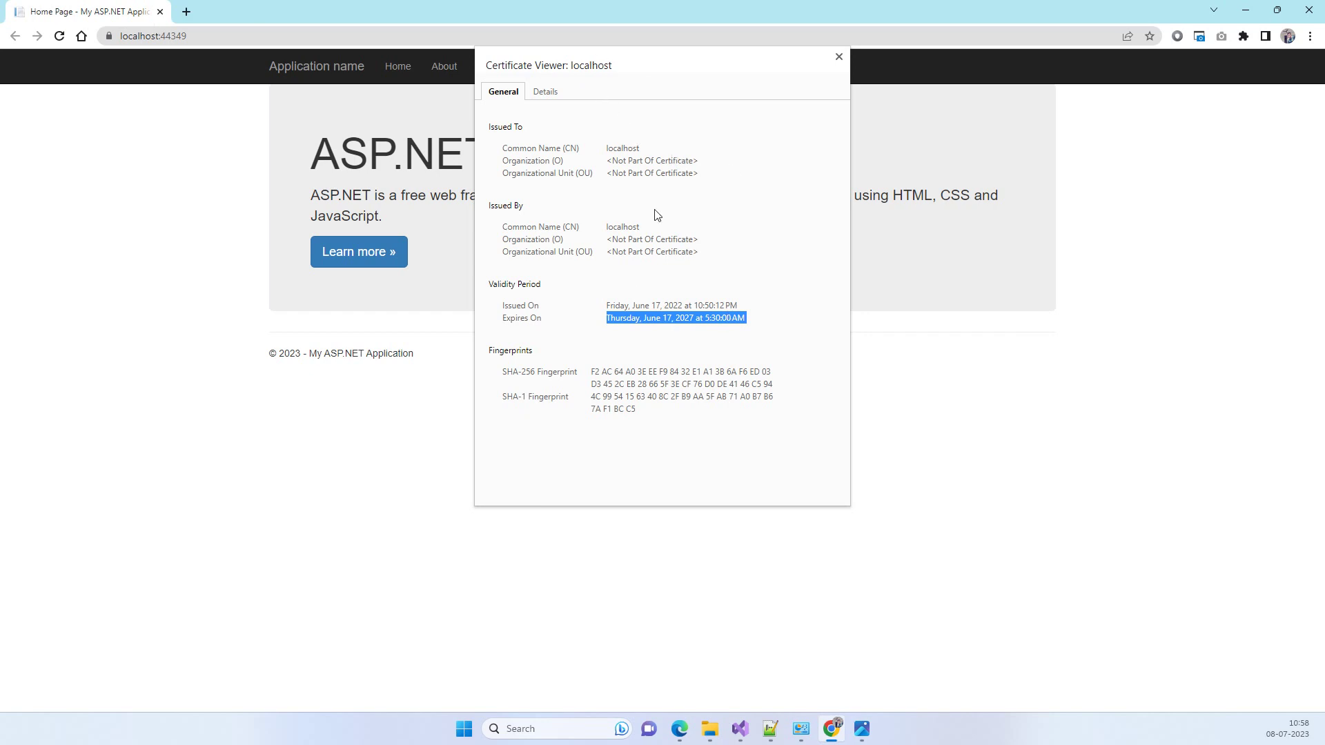
click(838, 56)
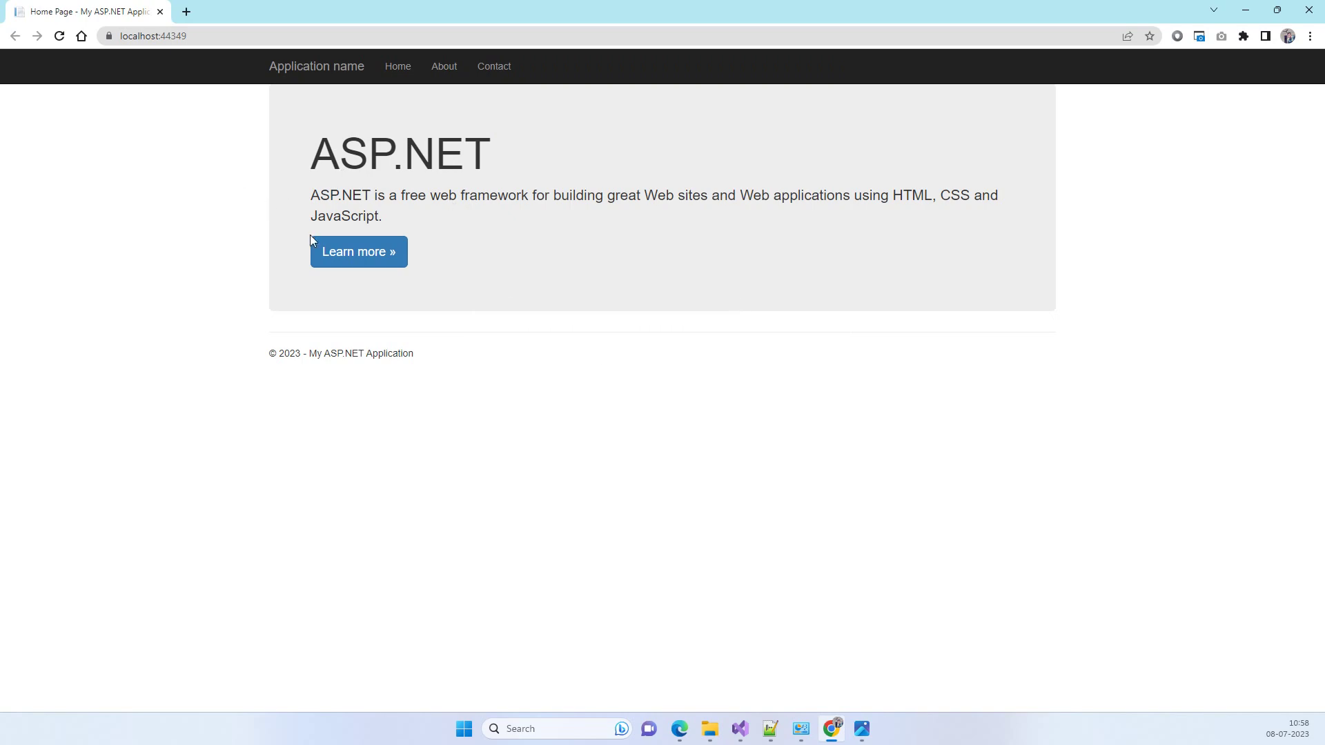
- Switch to Programs and Features and right-click IIS 10.0 Express for its Uninstall/Repair options
click(799, 731)
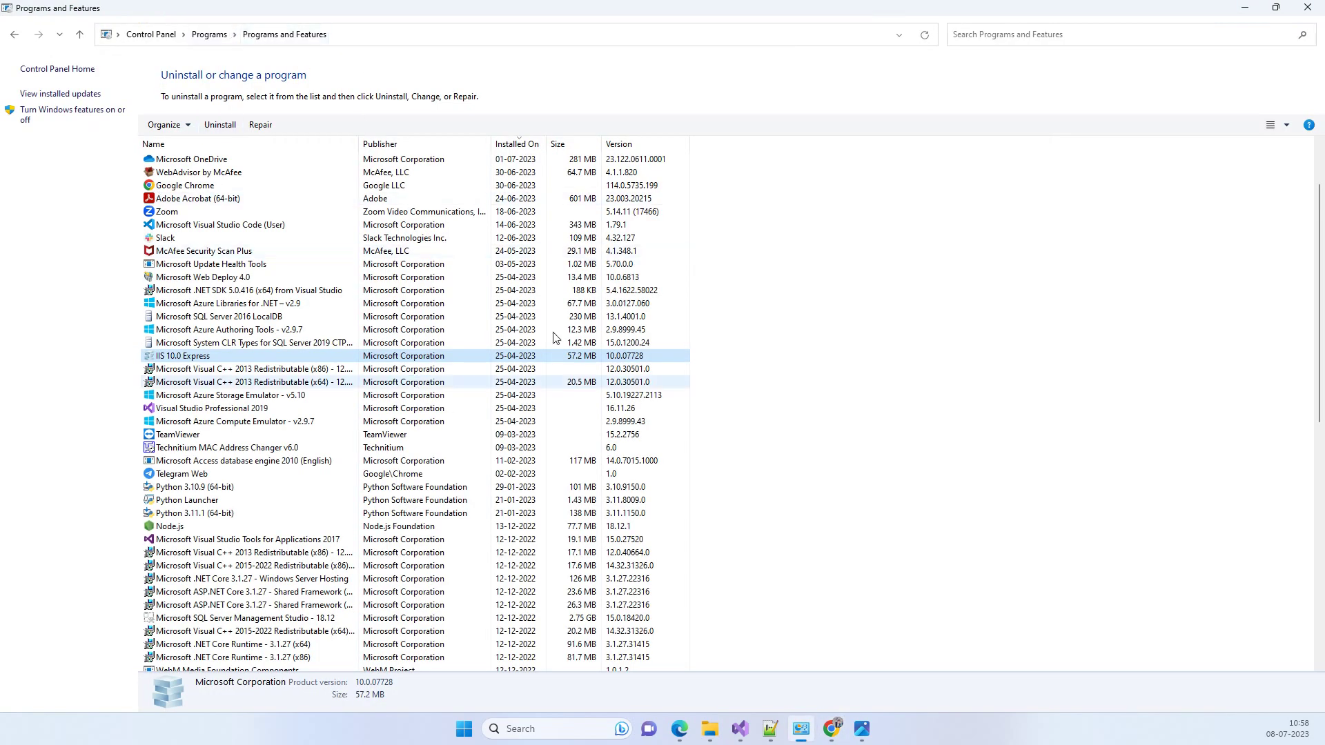
scroll(755, 330, up, 2)
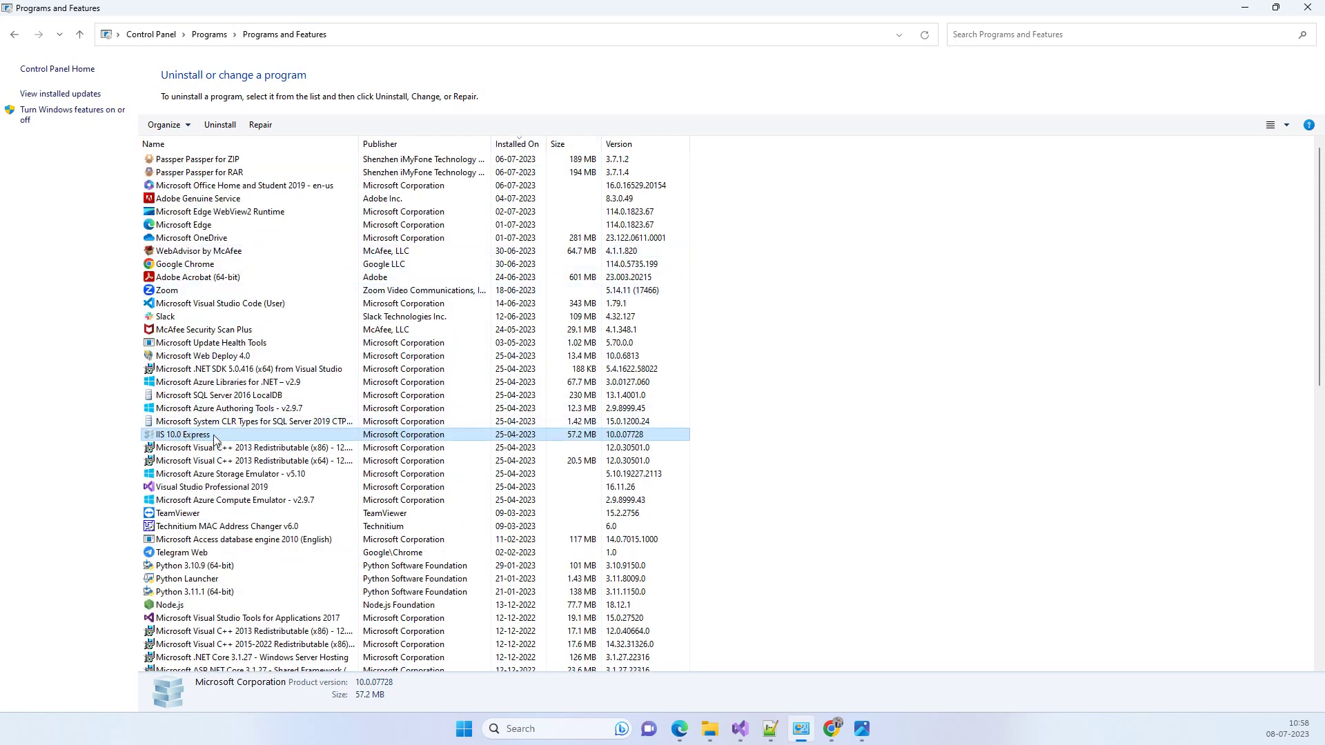
right_click(214, 438)
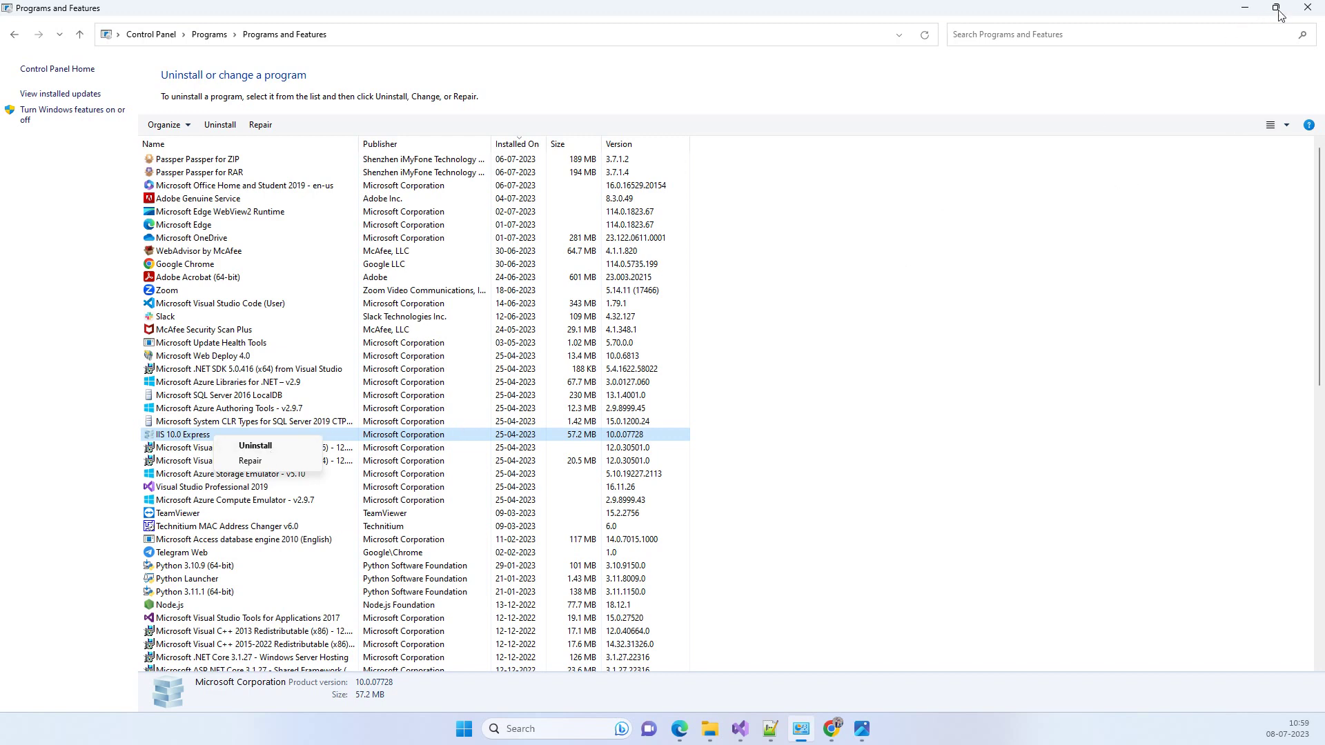
- Dismiss the IIS 10.0 Express repair options and close the Chrome window
click(1251, 8)
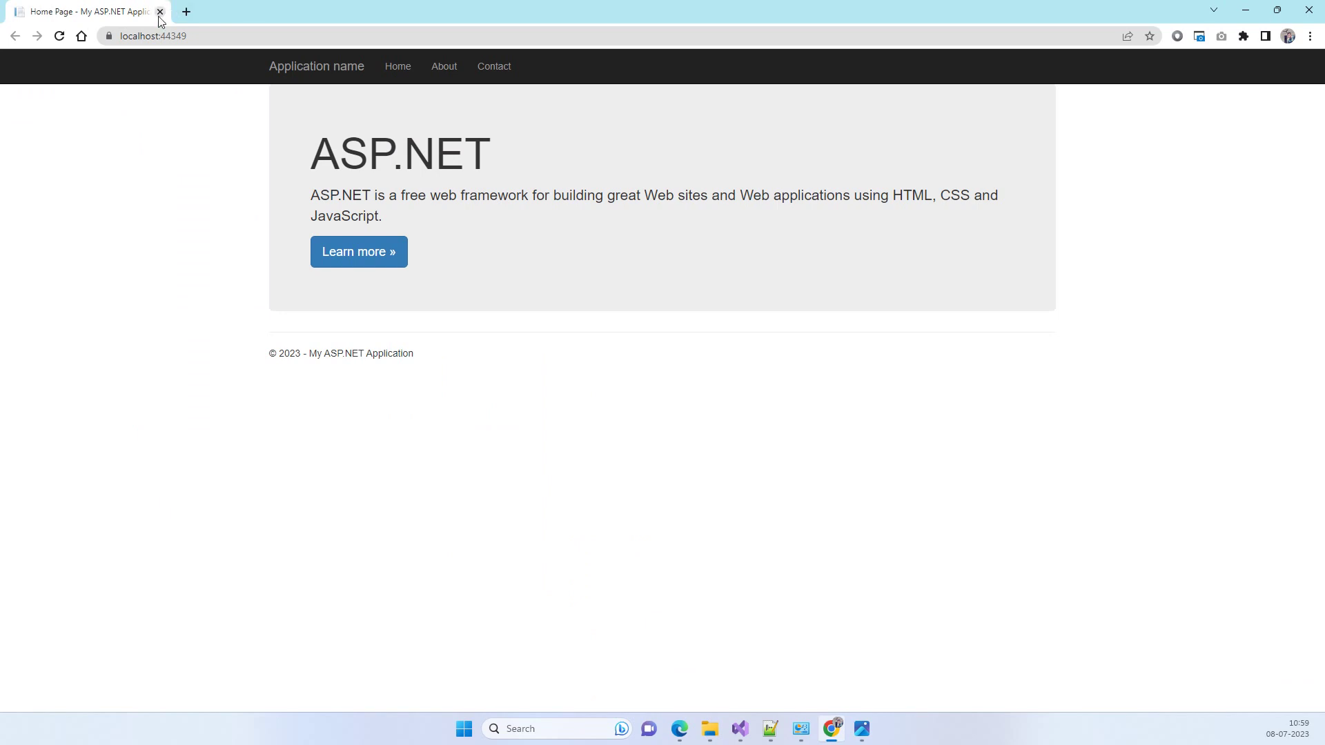
click(1309, 10)
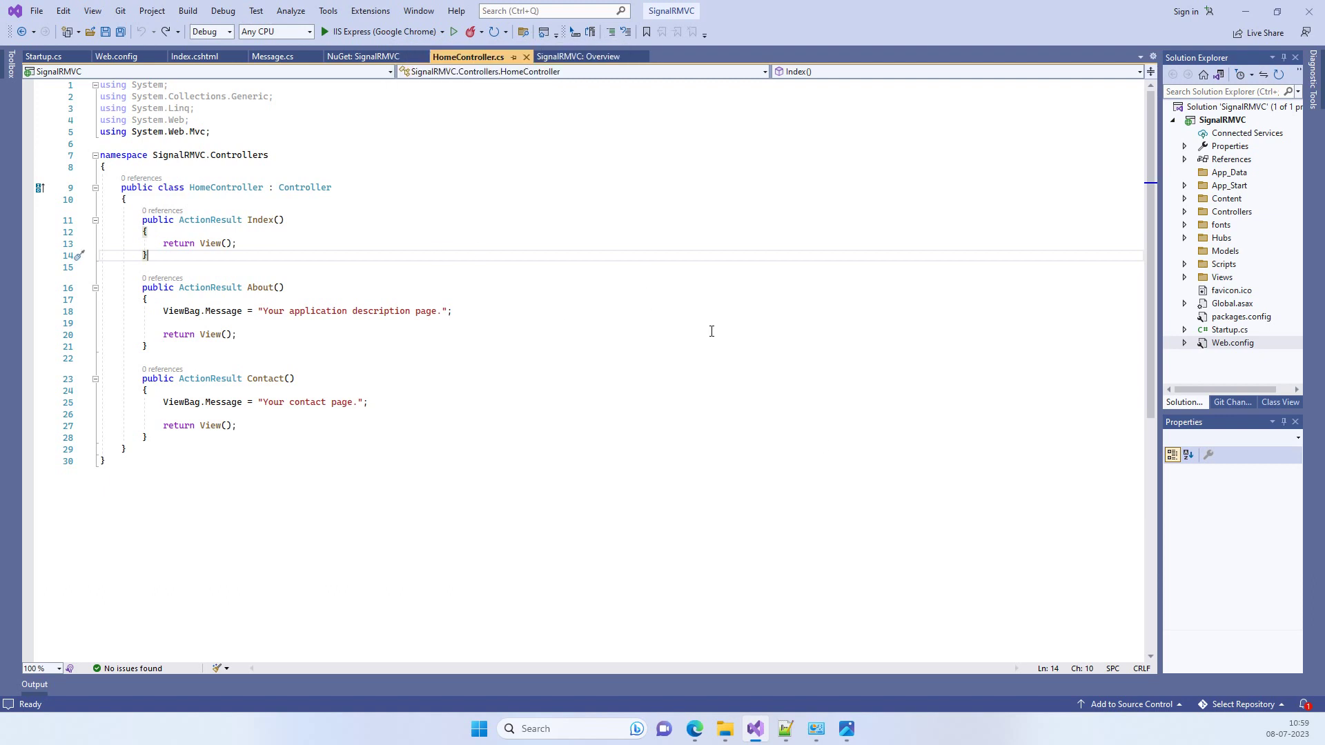
- Reopen Screenshot_129.png showing the SSL/TLS trust-relationship WebException in Photos
mouse_move(862, 729)
click(903, 670)
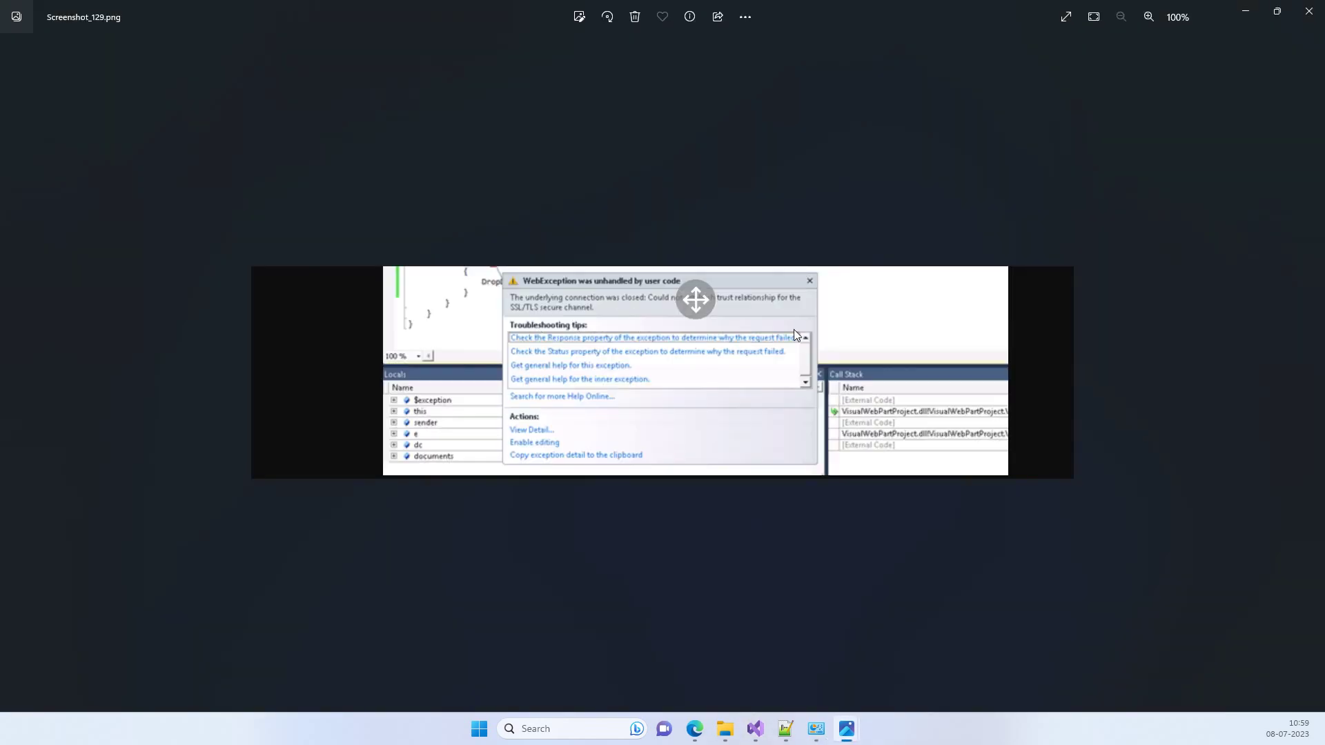